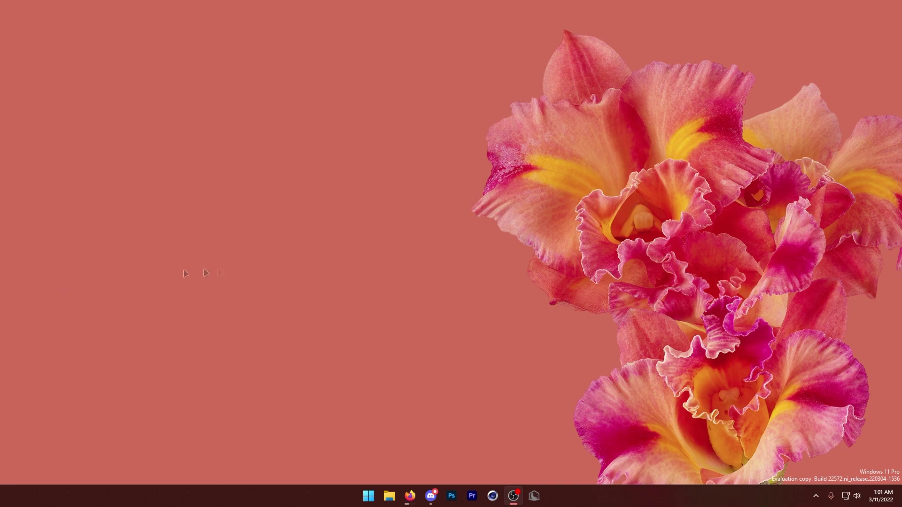
# Launch FModel from the pinned app group in the Windows Start menu.
pyautogui.click(368, 494)
pyautogui.click(428, 224)
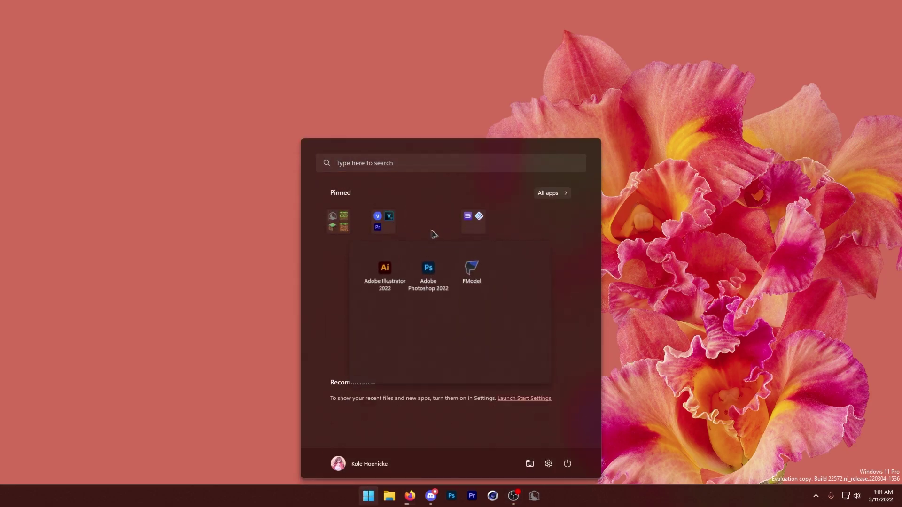
pyautogui.click(474, 276)
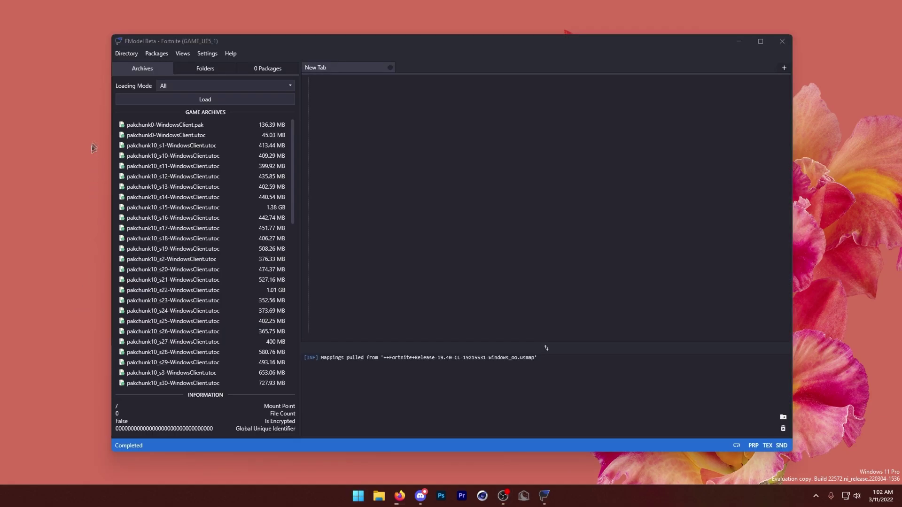
# Load the Fortnite archives and expand FortniteGame > Content > Animation > Game > MainPlayer.
pyautogui.click(201, 100)
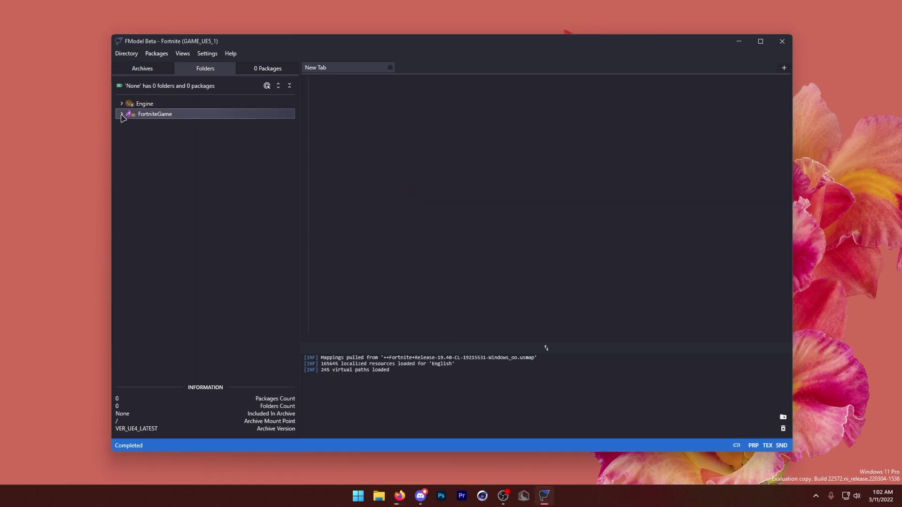
pyautogui.click(121, 114)
pyautogui.click(134, 136)
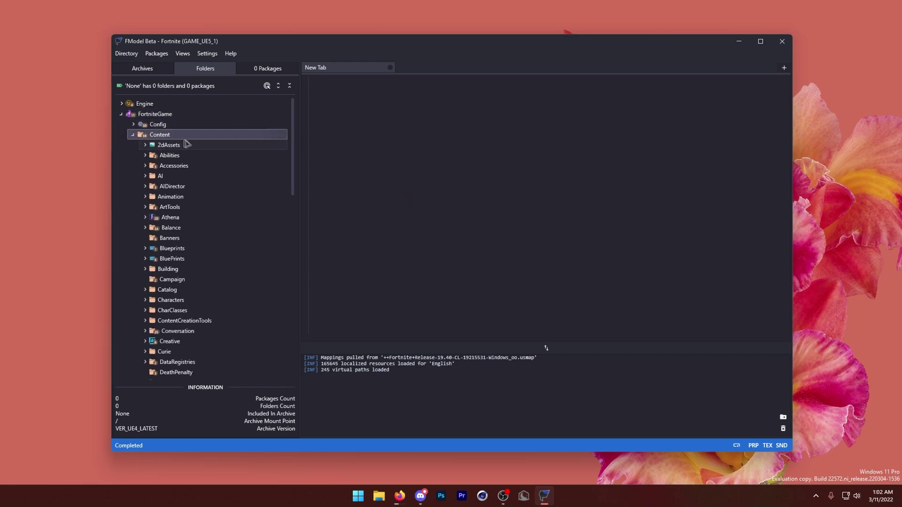
pyautogui.click(145, 197)
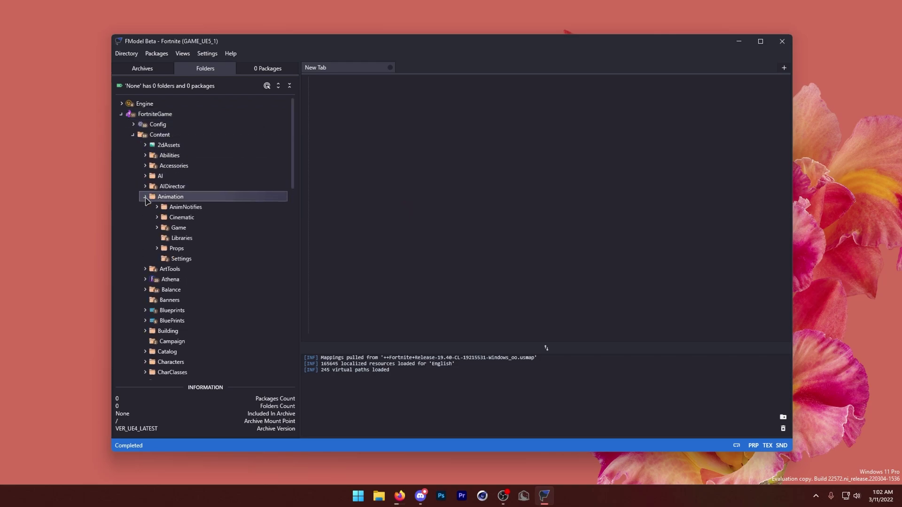
pyautogui.click(157, 228)
pyautogui.scroll(-3, 202, 237)
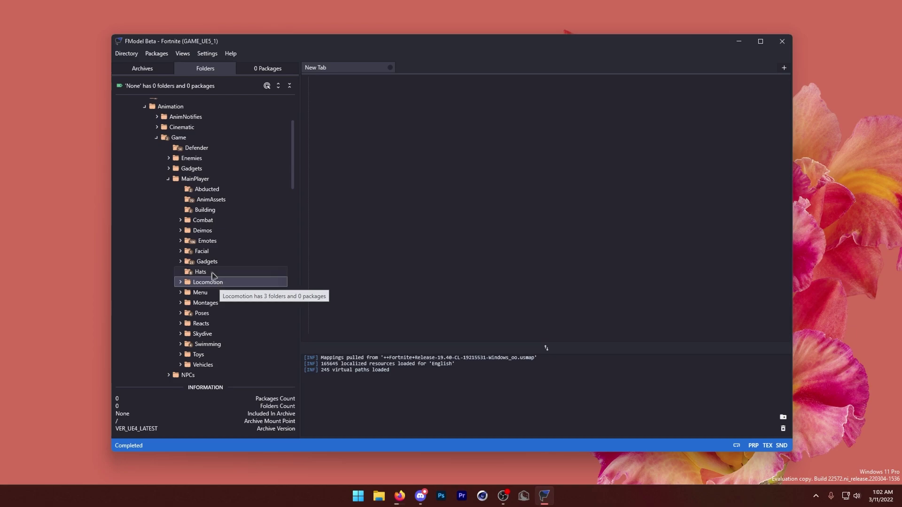
# Expand the Emotes folder and open Chicken_Moves to list its 6 packages.
pyautogui.click(182, 240)
pyautogui.scroll(-10, 220, 282)
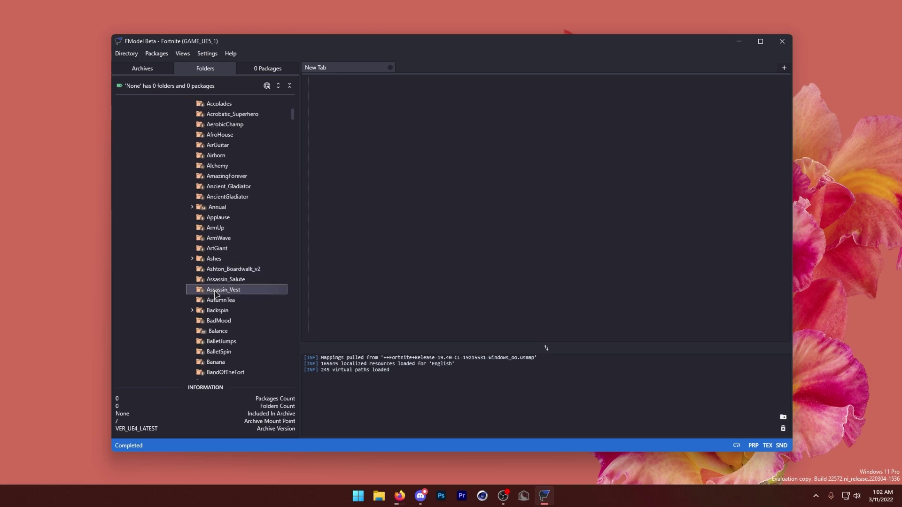
pyautogui.scroll(-15, 223, 297)
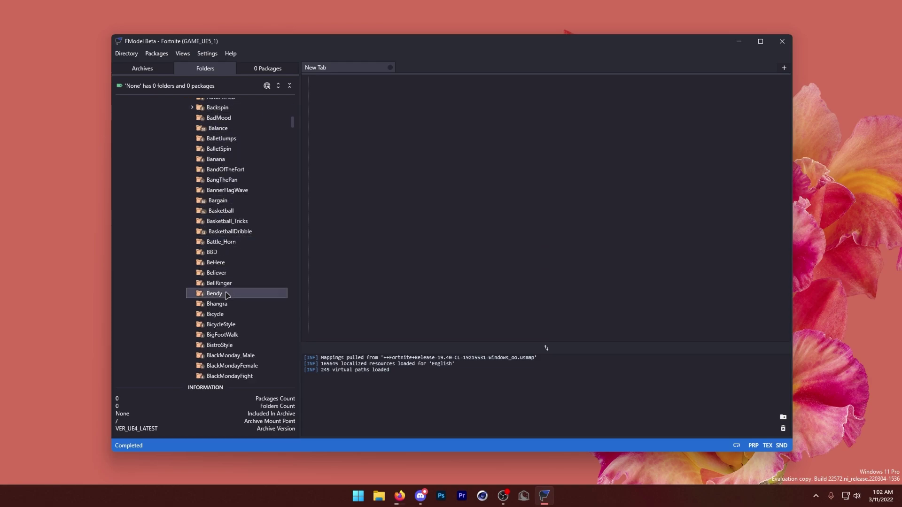
pyautogui.click(244, 302)
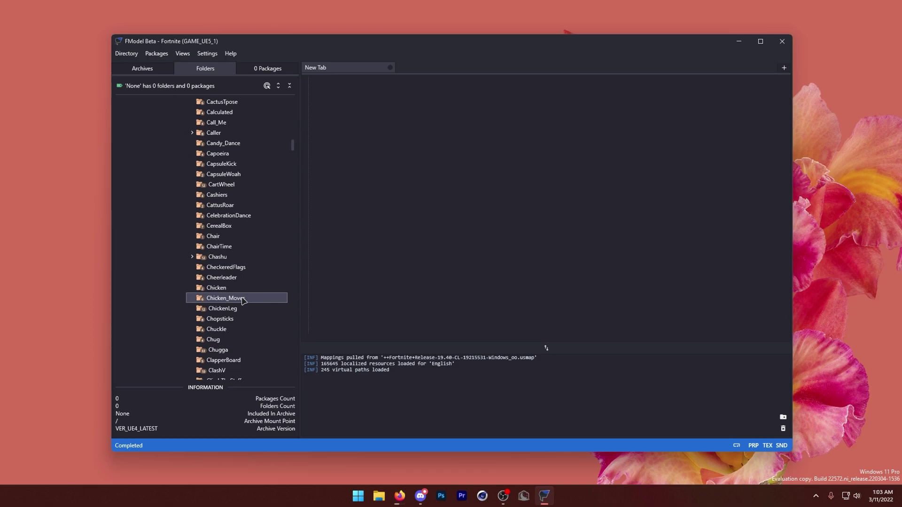
pyautogui.click(235, 302)
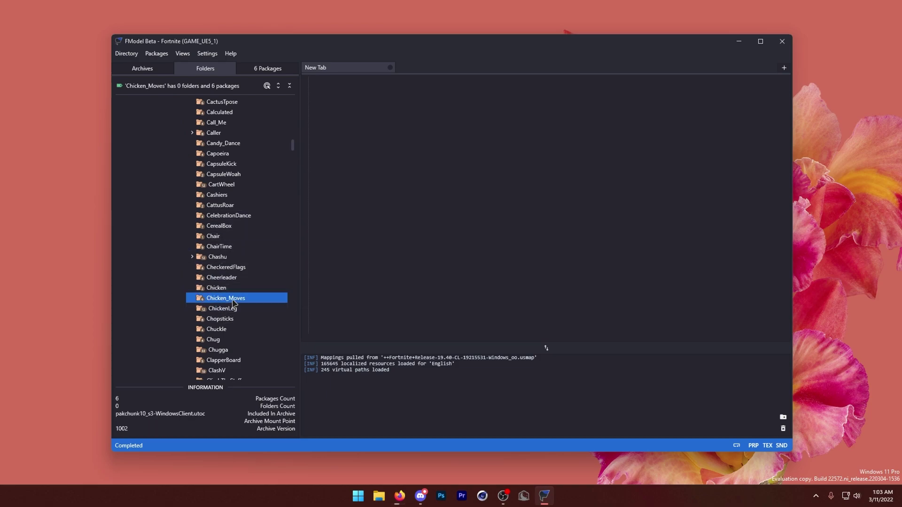
# Confirm Auto-Export Animations is enabled in Models settings, then extract the Chicken_Moves packages.
pyautogui.click(207, 53)
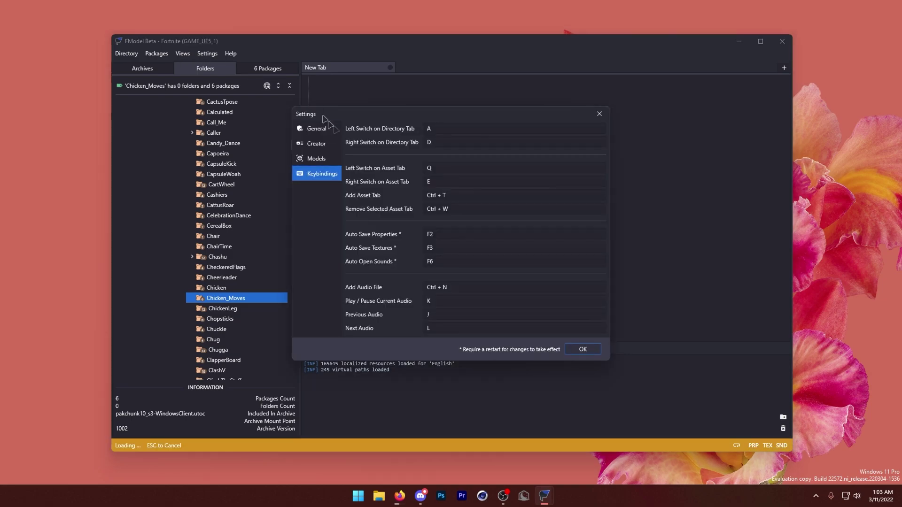
pyautogui.click(319, 158)
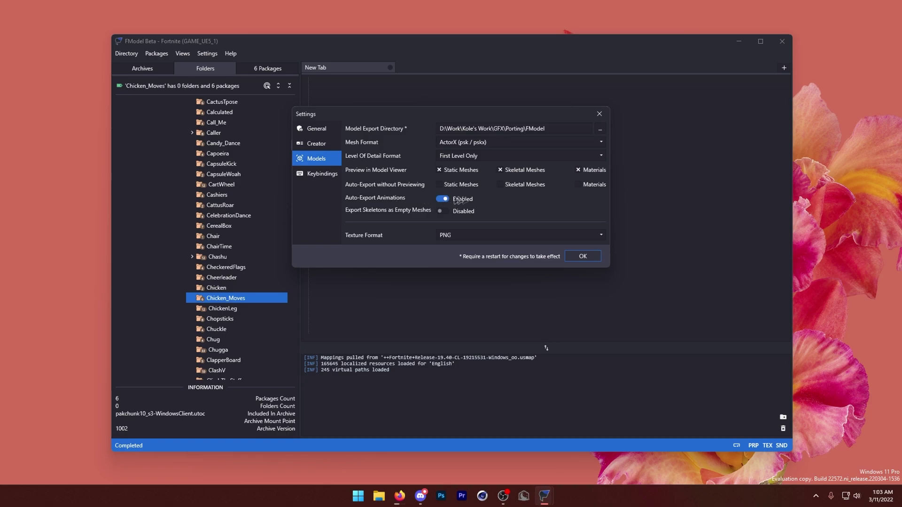
pyautogui.click(582, 256)
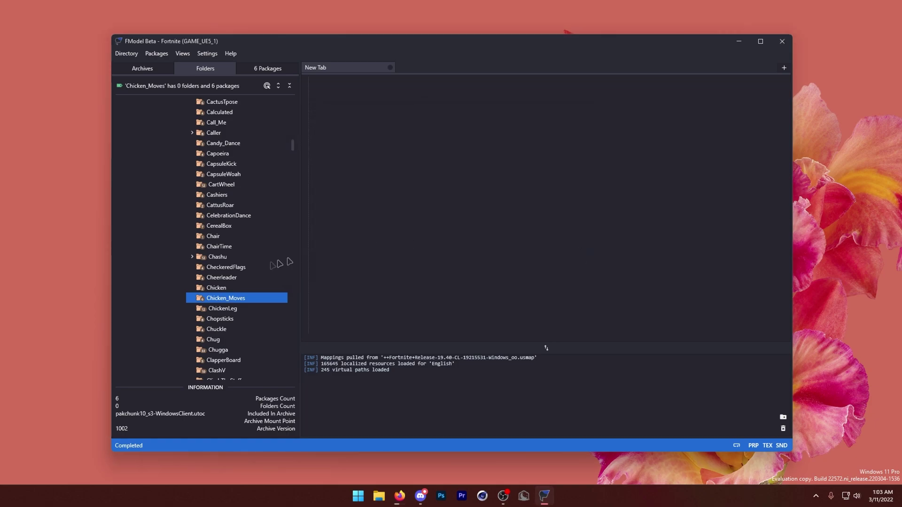
pyautogui.rightClick(222, 300)
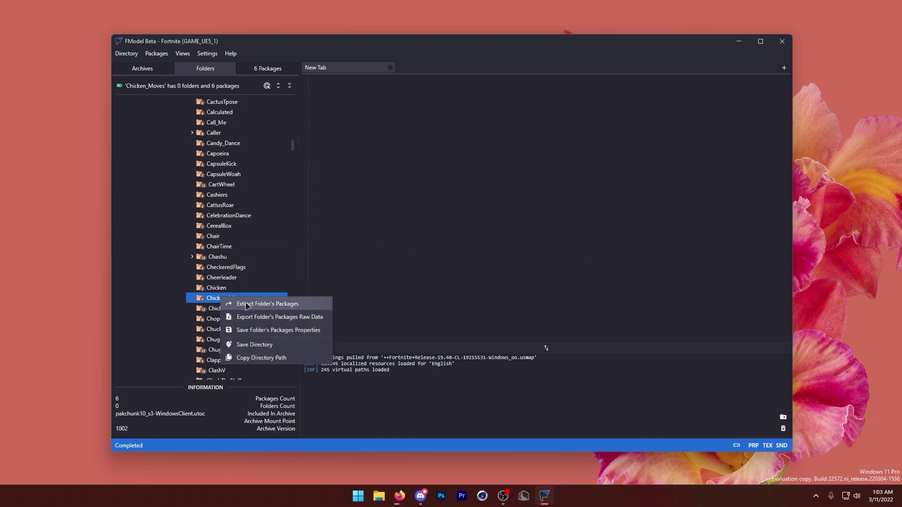
pyautogui.click(244, 304)
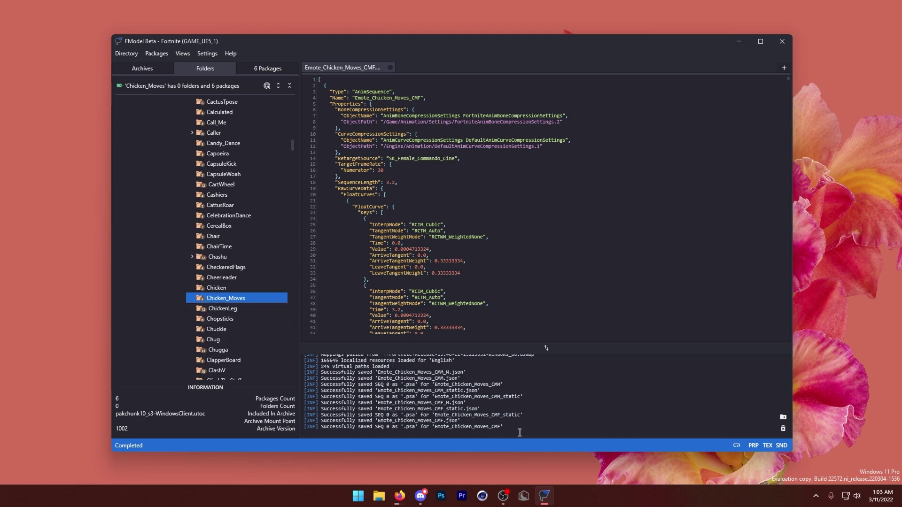
# Launch Blender from the Windows search.
pyautogui.press('super')
pyautogui.write('blender')
pyautogui.press('Return')
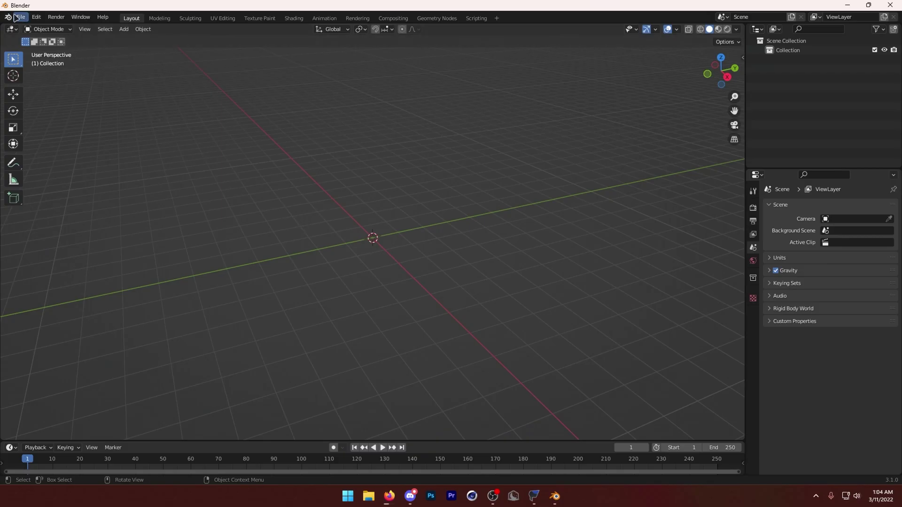
# Append from Tracy Trouble.blend in the bookmarked GFX female skins folder.
pyautogui.click(21, 18)
pyautogui.click(39, 120)
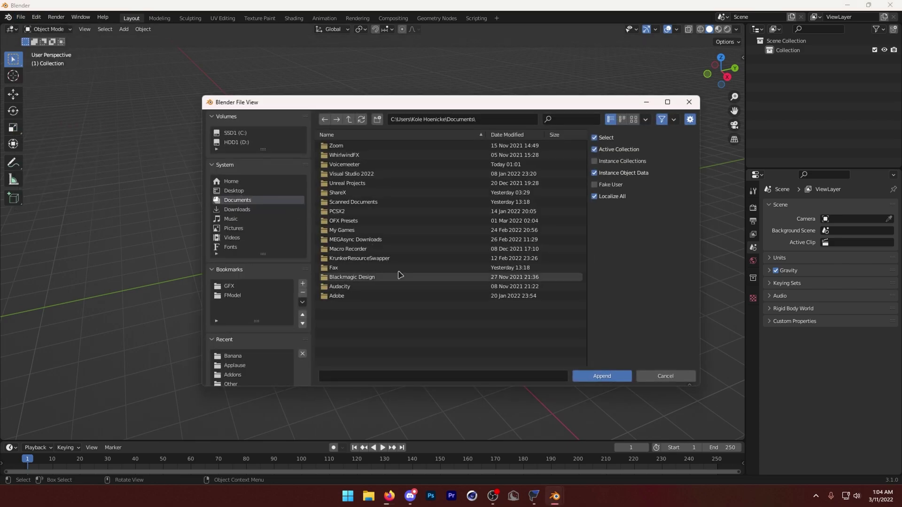
pyautogui.click(231, 287)
pyautogui.doubleClick(371, 146)
pyautogui.click(352, 183)
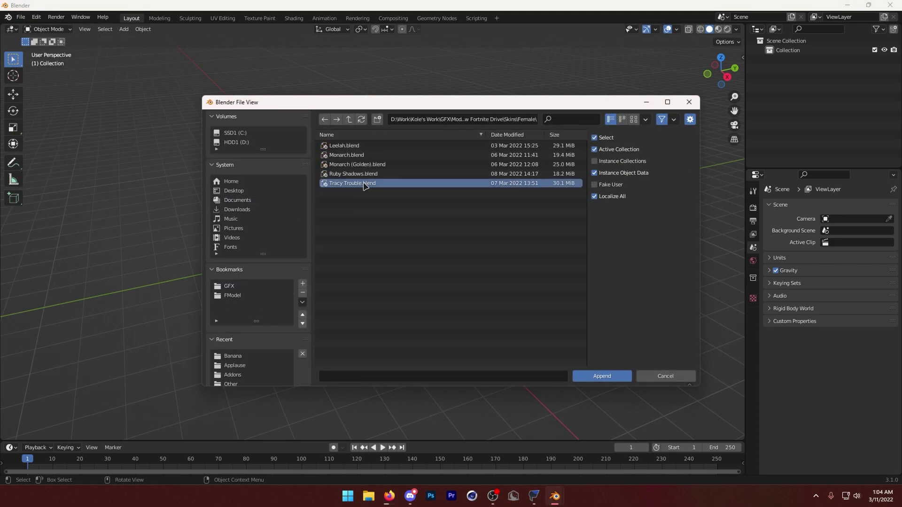
pyautogui.click(611, 375)
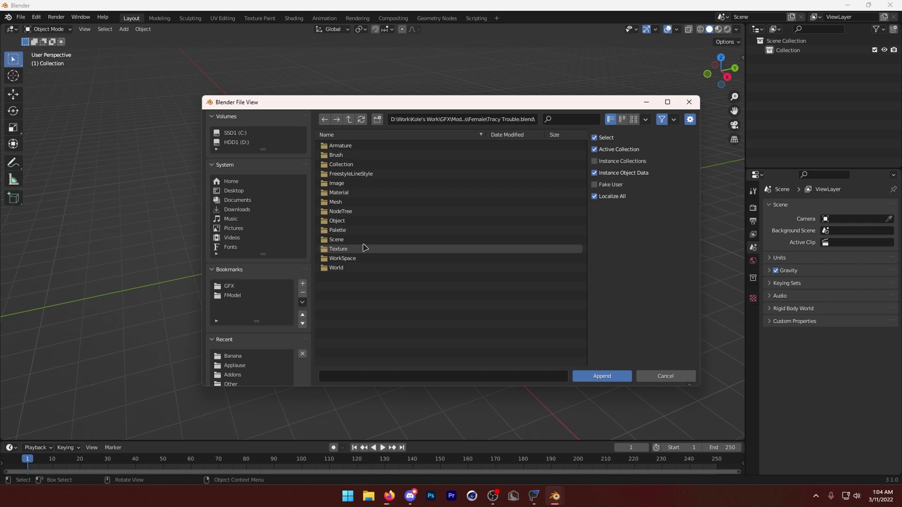
# Append both F_MED_Valentine_Fashion_LOD0 items from the blend file's Mesh folder.
pyautogui.click(353, 221)
pyautogui.click(349, 119)
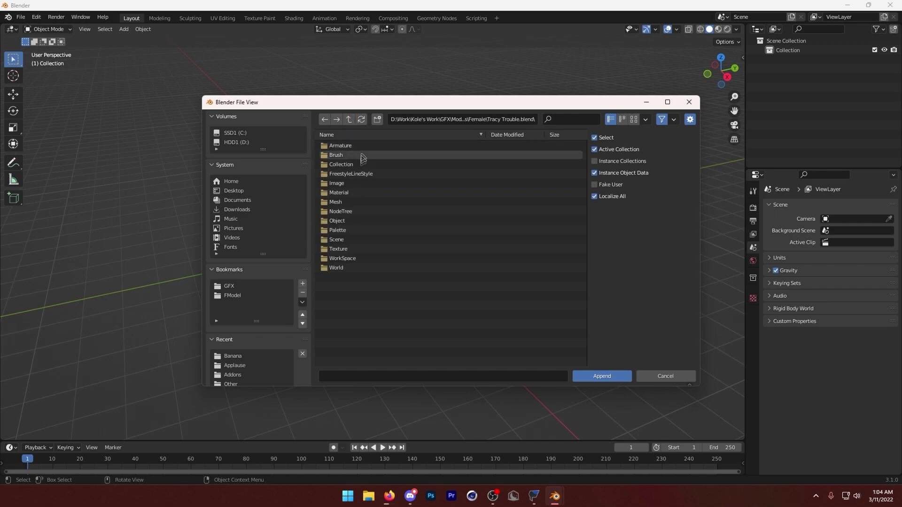
pyautogui.click(345, 203)
pyautogui.moveTo(373, 161); pyautogui.dragTo(357, 142)
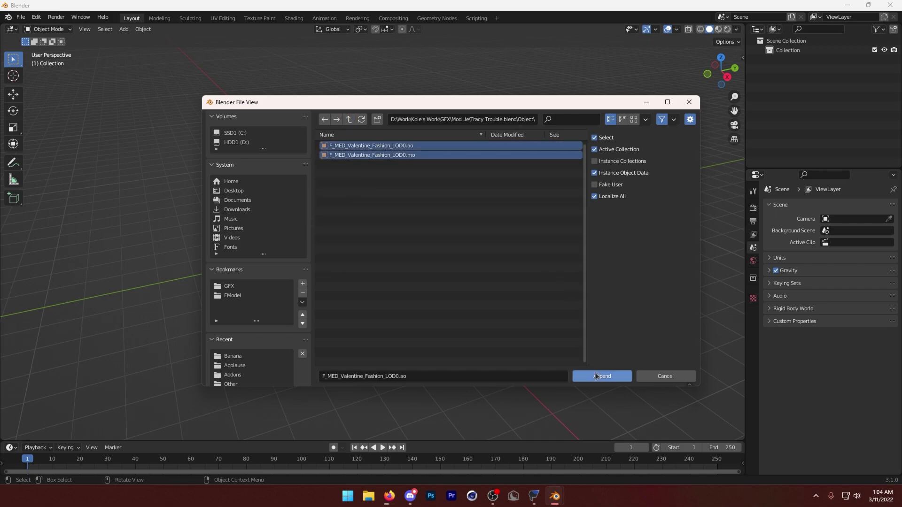
pyautogui.click(602, 376)
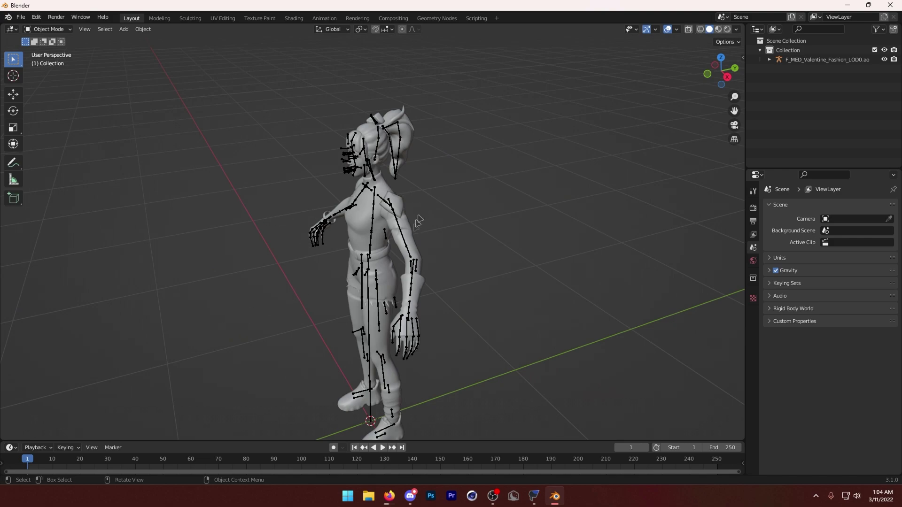
# Zoom in on the character's front and select the F_MED_Valentine_Fashion_LOD0.ao armature.
pyautogui.scroll(3, 418, 221)
pyautogui.moveTo(418, 221)
pyautogui.mouseDown(button='middle')
pyautogui.moveTo(465, 221)
pyautogui.moveTo(408, 213)
pyautogui.moveTo(429, 216)
pyautogui.moveTo(413, 205)
pyautogui.mouseUp(button='middle')
pyautogui.scroll(2, 465, 221)
pyautogui.scroll(2, 429, 215)
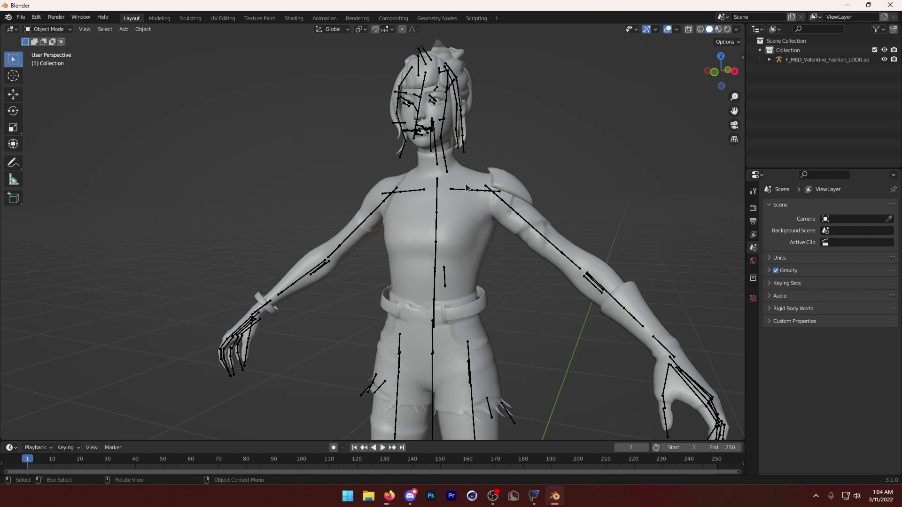
pyautogui.click(438, 189)
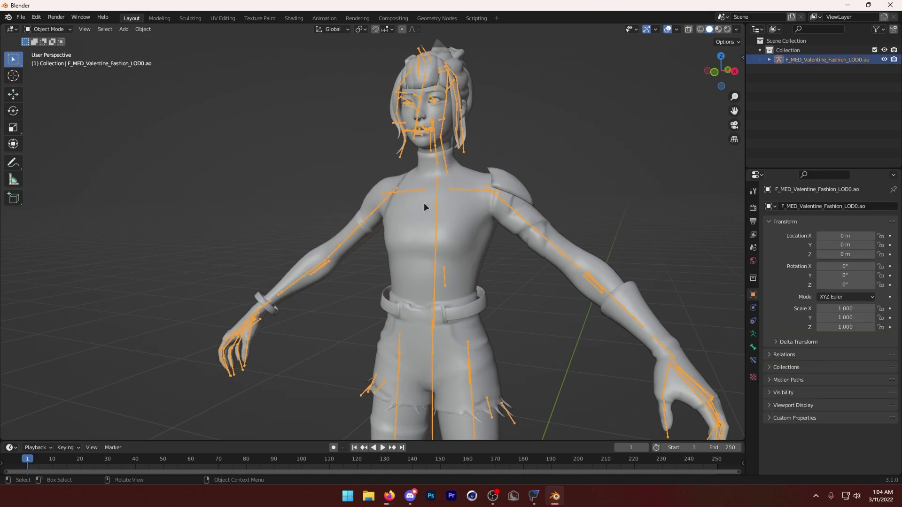
# Start a Skeleton Anim (.psa) import at the bookmarked FModel export folder.
pyautogui.click(20, 17)
pyautogui.moveTo(38, 144)
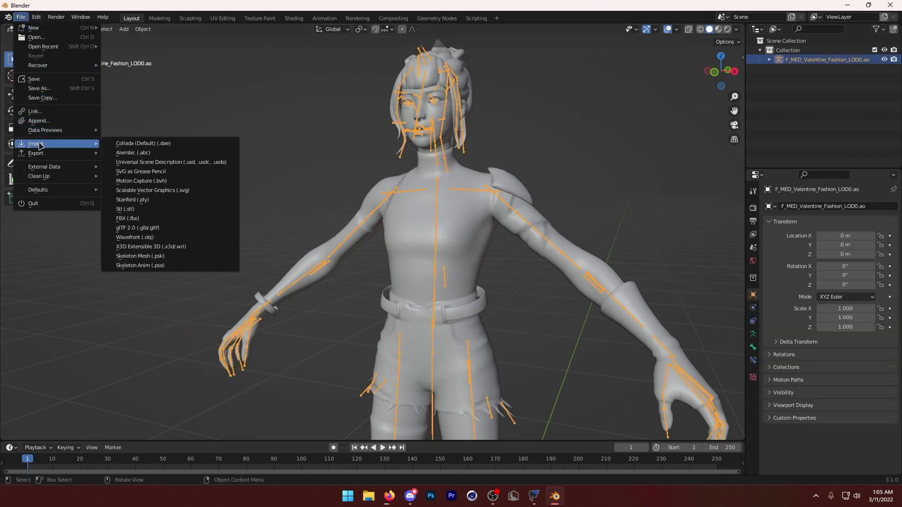
pyautogui.click(165, 265)
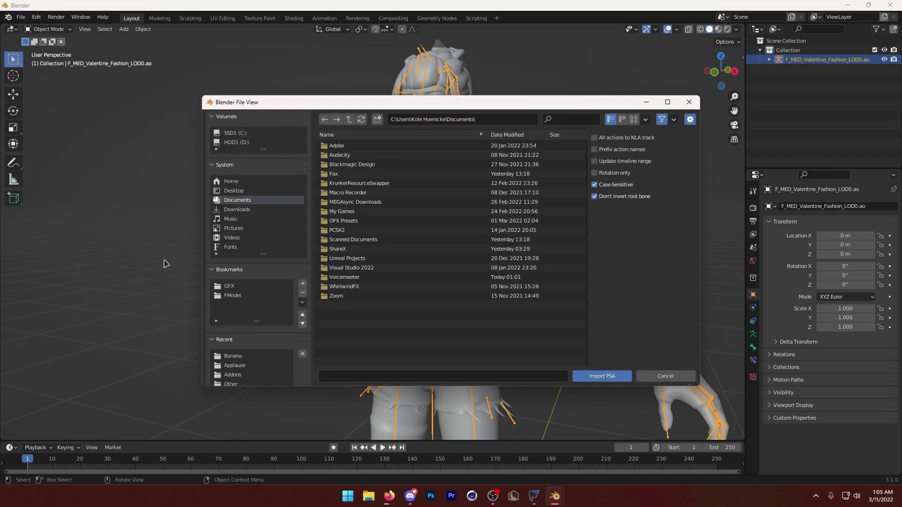
pyautogui.click(232, 295)
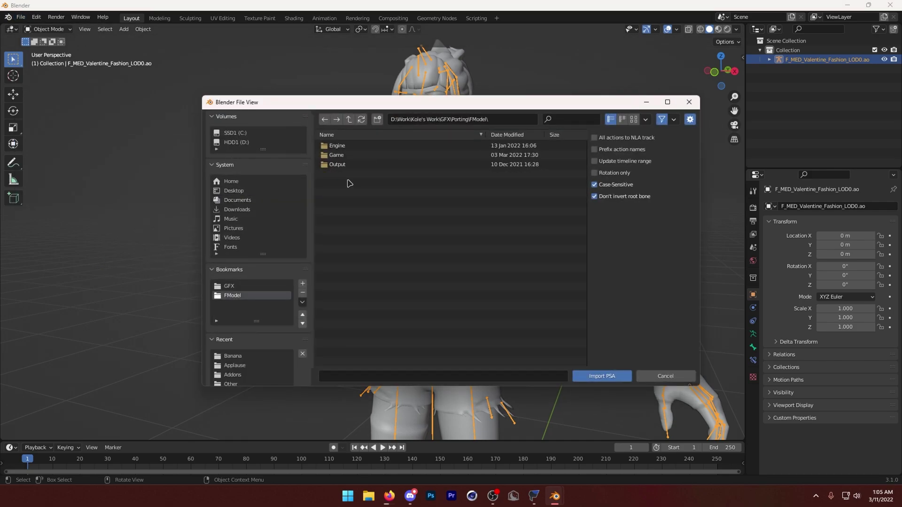
# Browse Game\Animation\...\MainPlayer\Emotes\Chicken_Moves and choose Emote_Chicken_Moves_CMF_SEQ0.psa.
pyautogui.doubleClick(366, 155)
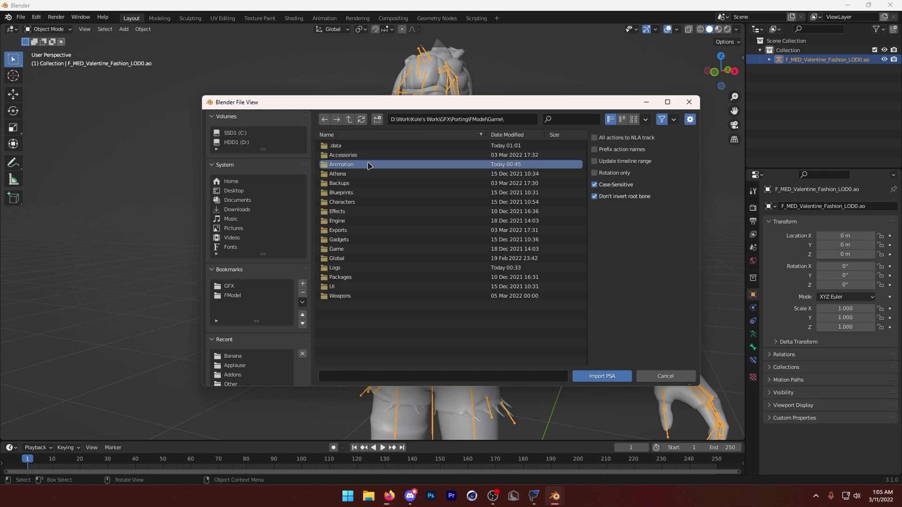
pyautogui.doubleClick(370, 164)
pyautogui.doubleClick(369, 154)
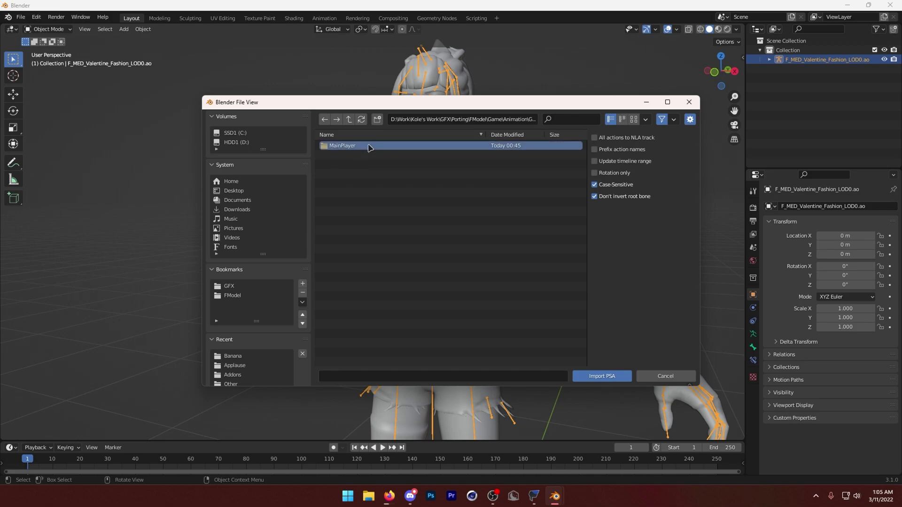
pyautogui.doubleClick(369, 146)
pyautogui.doubleClick(370, 146)
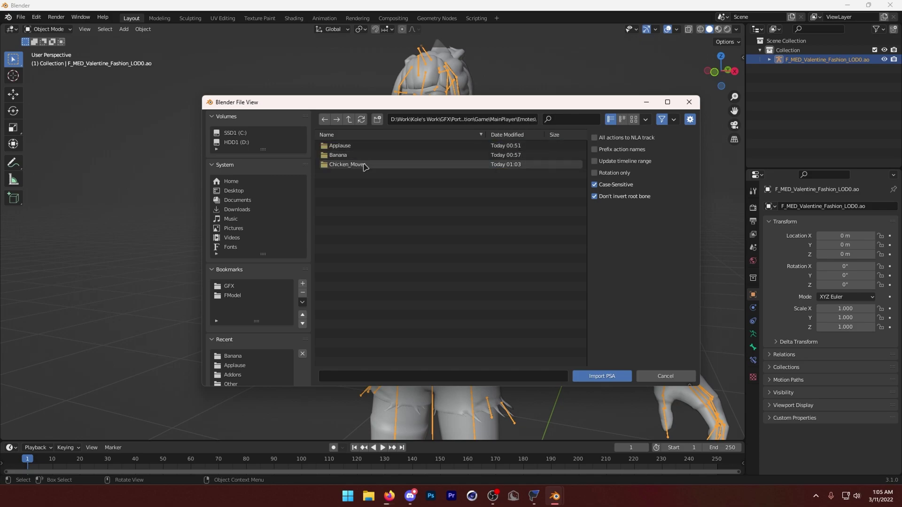
pyautogui.doubleClick(377, 167)
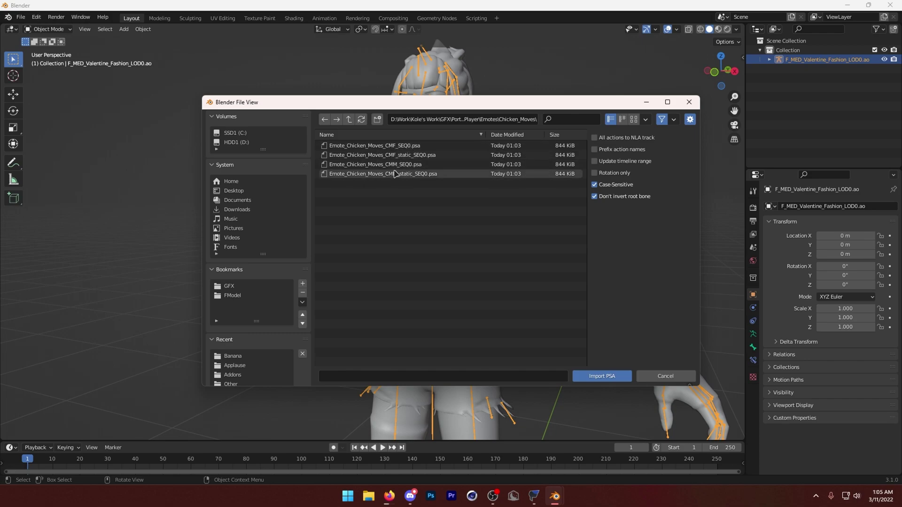
pyautogui.click(410, 148)
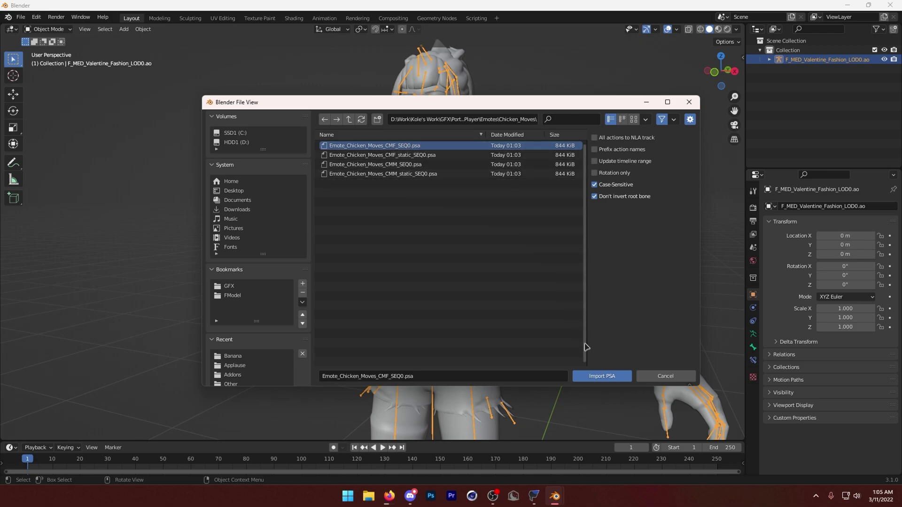
# Import the CMF_SEQ0 animation, inspect the upside-down result, and undo the import.
pyautogui.click(603, 376)
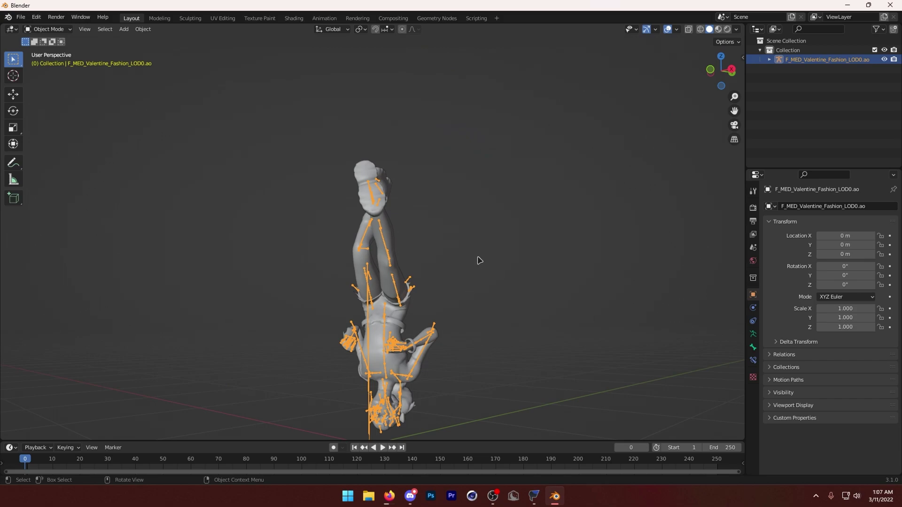
pyautogui.moveTo(478, 260); pyautogui.dragTo(380, 269, button='middle')
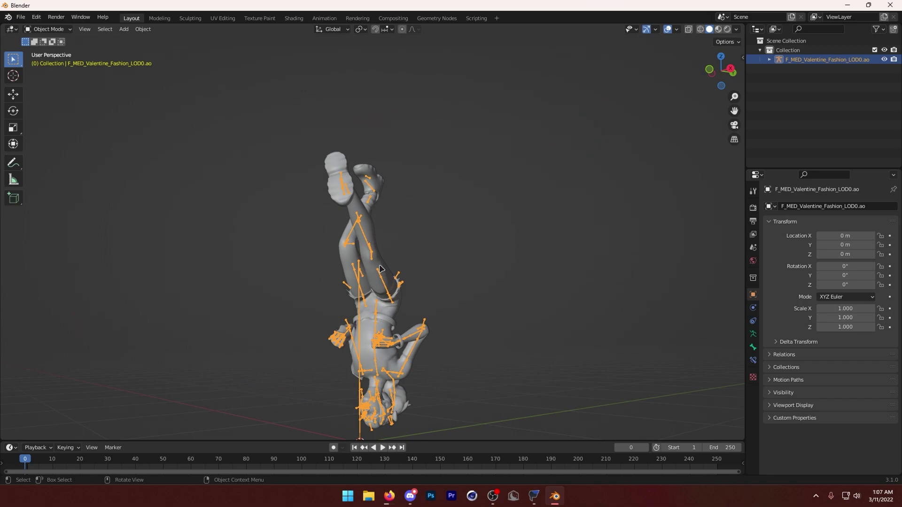
pyautogui.hotkey('ctrl', 'z')
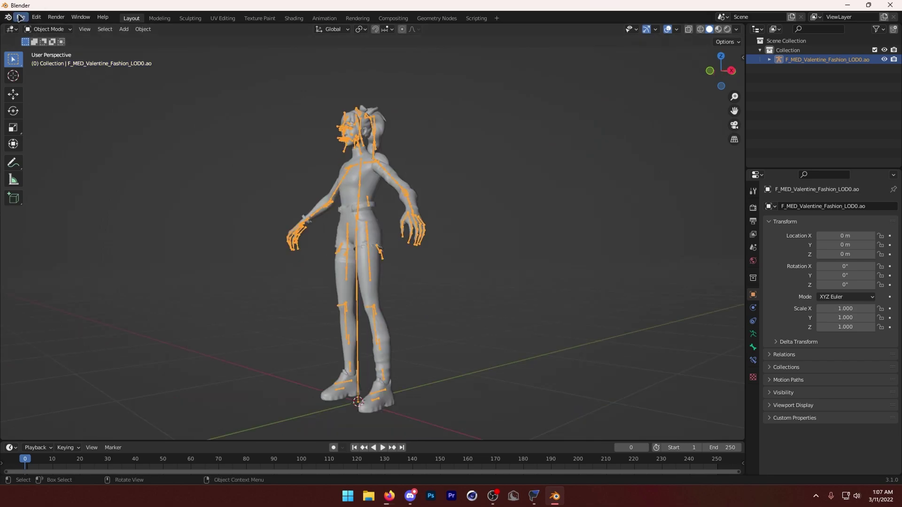
# Re-import Emote_Chicken_Moves_CMF_SEQ0.psa from the recent Chicken_Moves folder.
pyautogui.click(20, 18)
pyautogui.moveTo(43, 145)
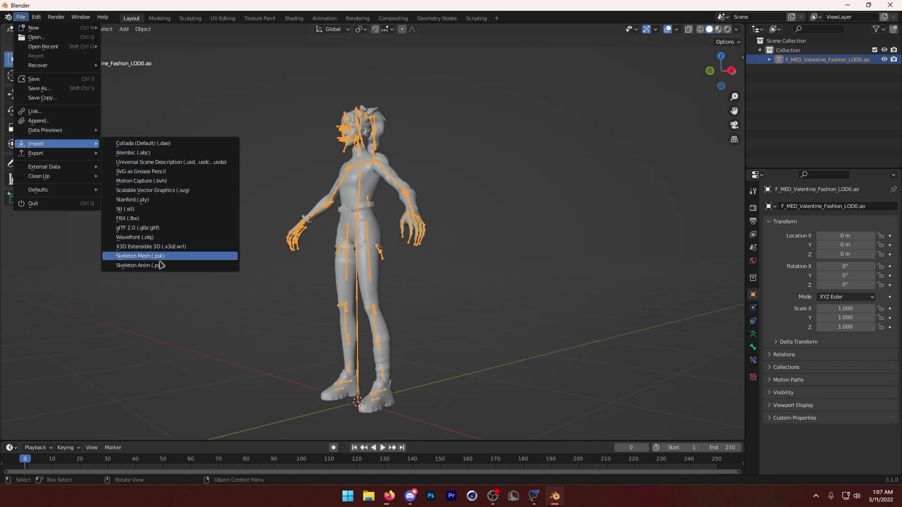
pyautogui.click(159, 265)
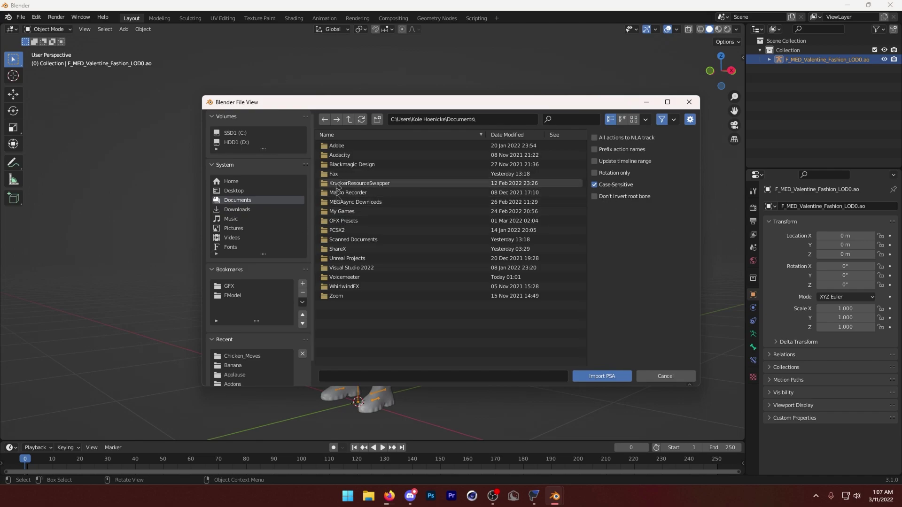
pyautogui.click(240, 357)
pyautogui.click(423, 145)
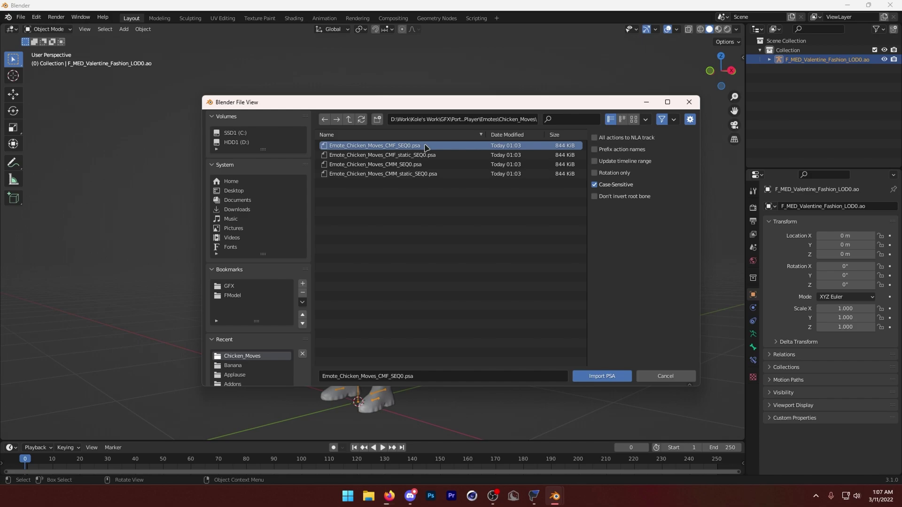
pyautogui.click(594, 375)
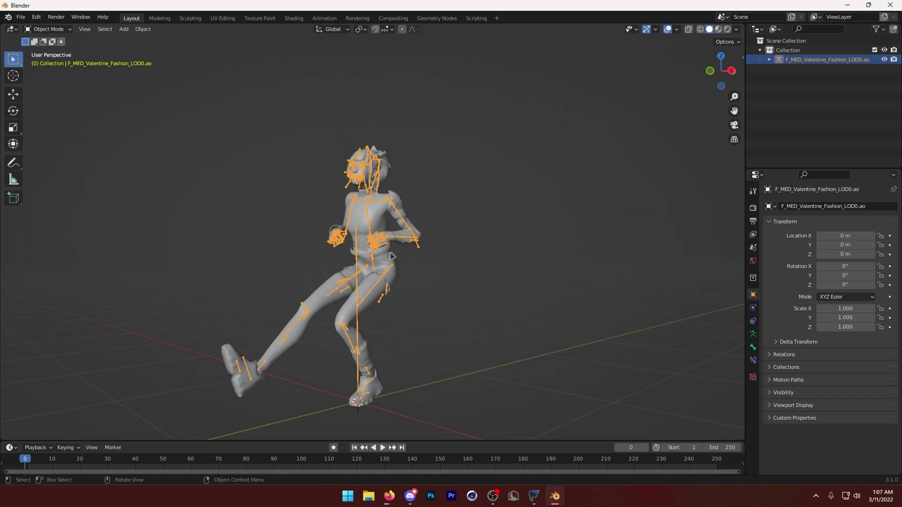
# Hide the armature's bones in the Outliner and play the Chicken Moves dance.
pyautogui.moveTo(391, 255); pyautogui.dragTo(400, 213, button='middle')
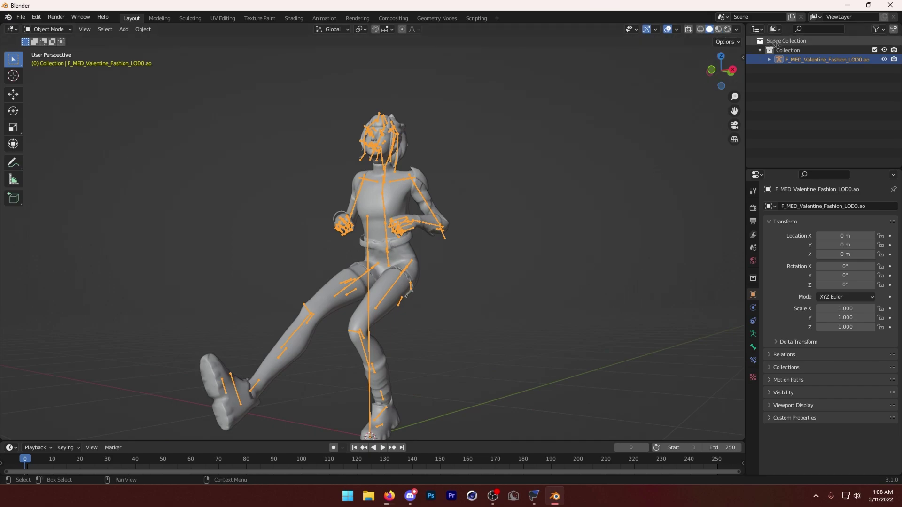
pyautogui.click(884, 59)
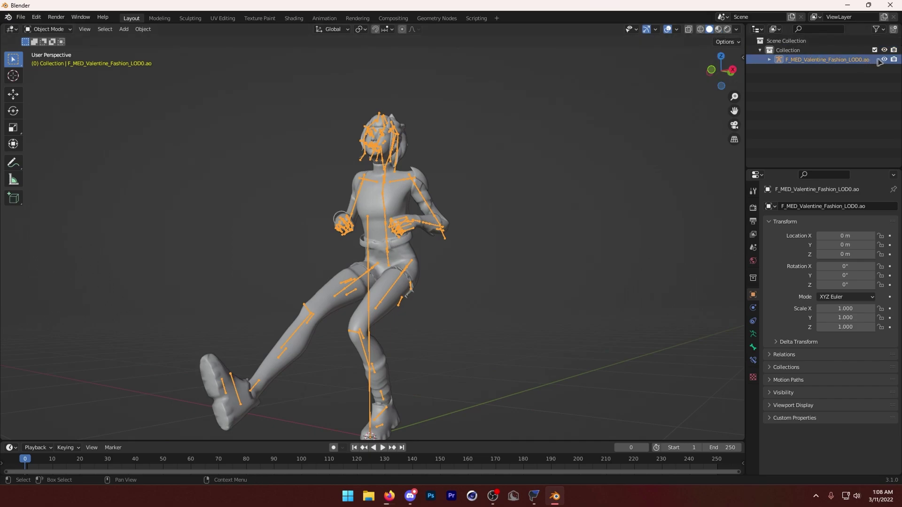
pyautogui.press('space')
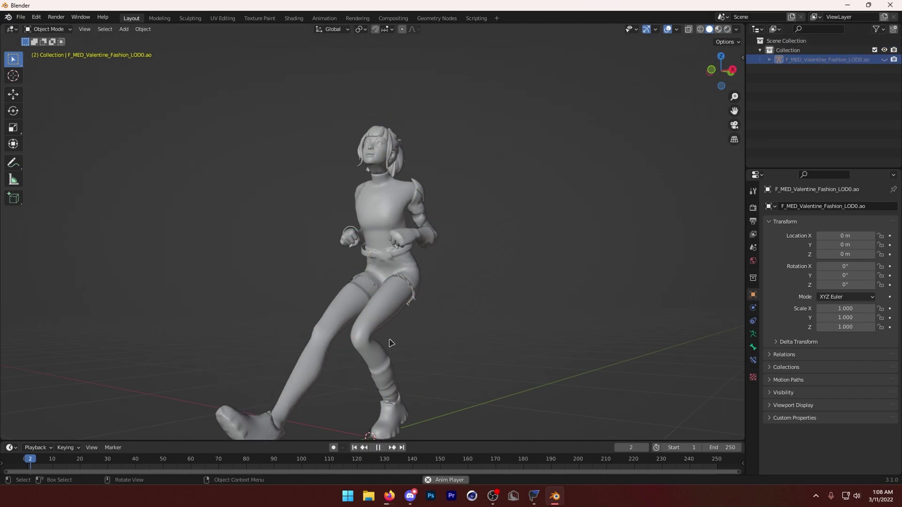
pyautogui.scroll(-2, 403, 327)
pyautogui.moveTo(400, 326)
pyautogui.mouseDown(button='middle')
pyautogui.moveTo(455, 342)
pyautogui.moveTo(388, 326)
pyautogui.mouseUp(button='middle')
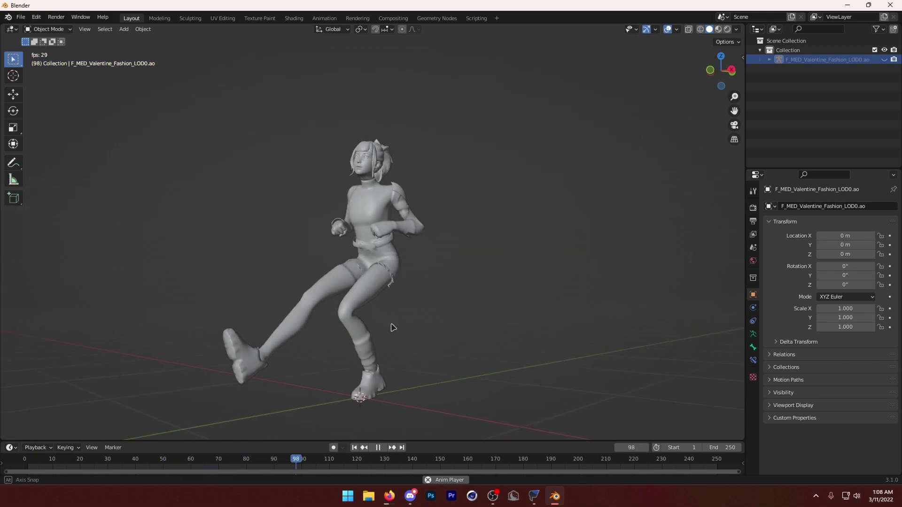
# Stop playback and scrub the timeline back to the dance's end near frame 96.
pyautogui.press('space')
pyautogui.moveTo(370, 461); pyautogui.dragTo(292, 464)
pyautogui.press('space')
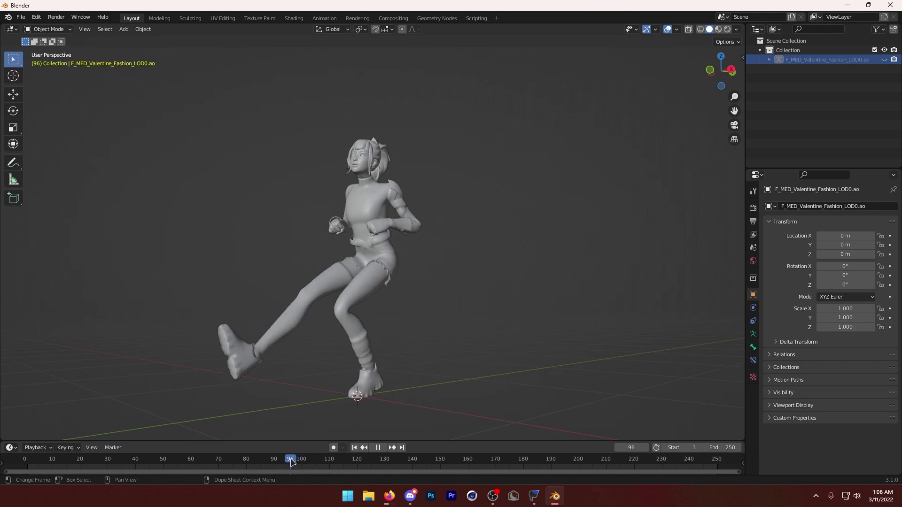
# Change the timeline End frame from 250 to 96, then play back the looping Chicken Moves dance to check it.
pyautogui.press('space')
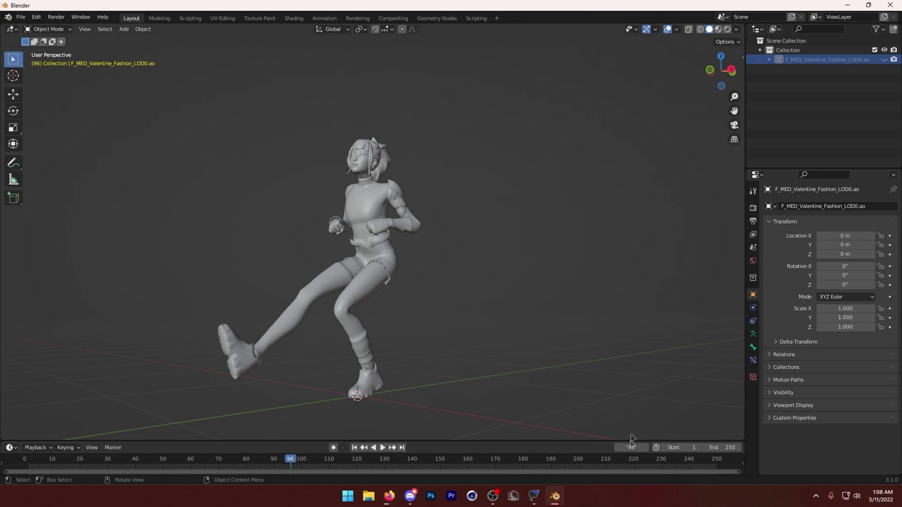
pyautogui.click(720, 447)
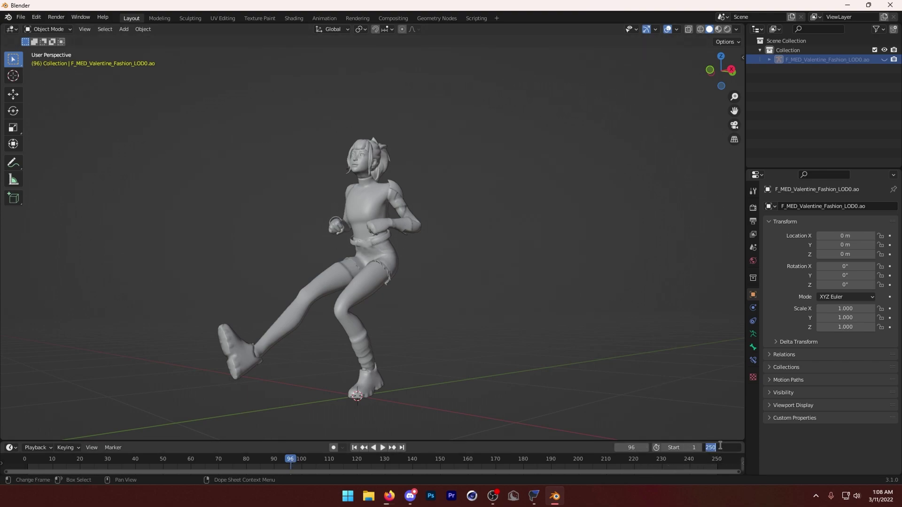
pyautogui.write('96')
pyautogui.press('Return')
pyautogui.press('space')
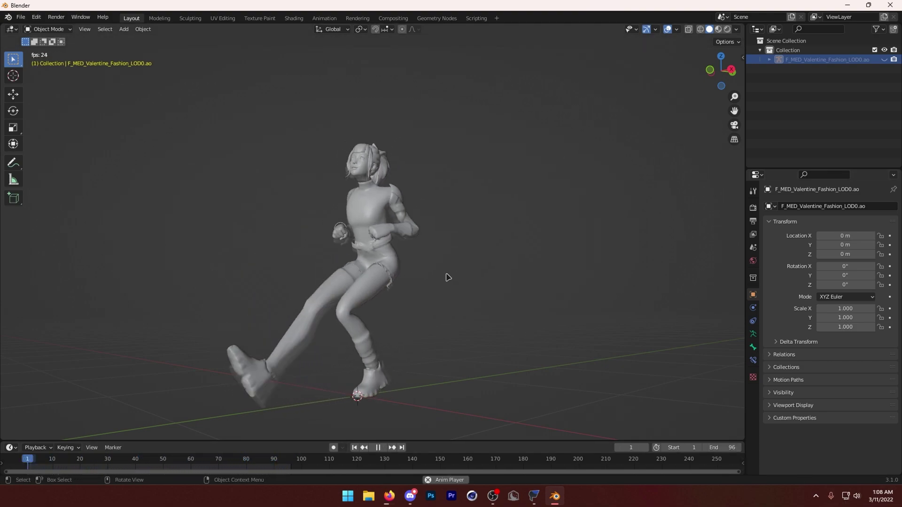
pyautogui.press('Escape')
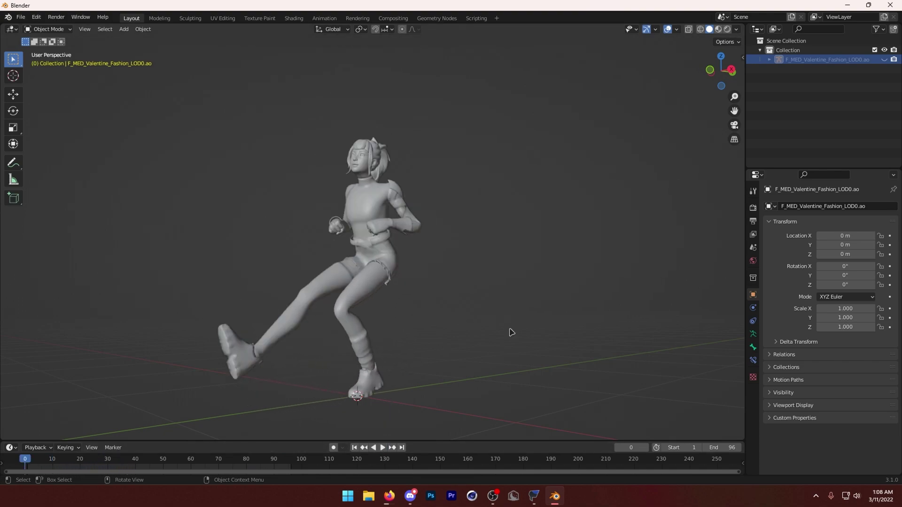